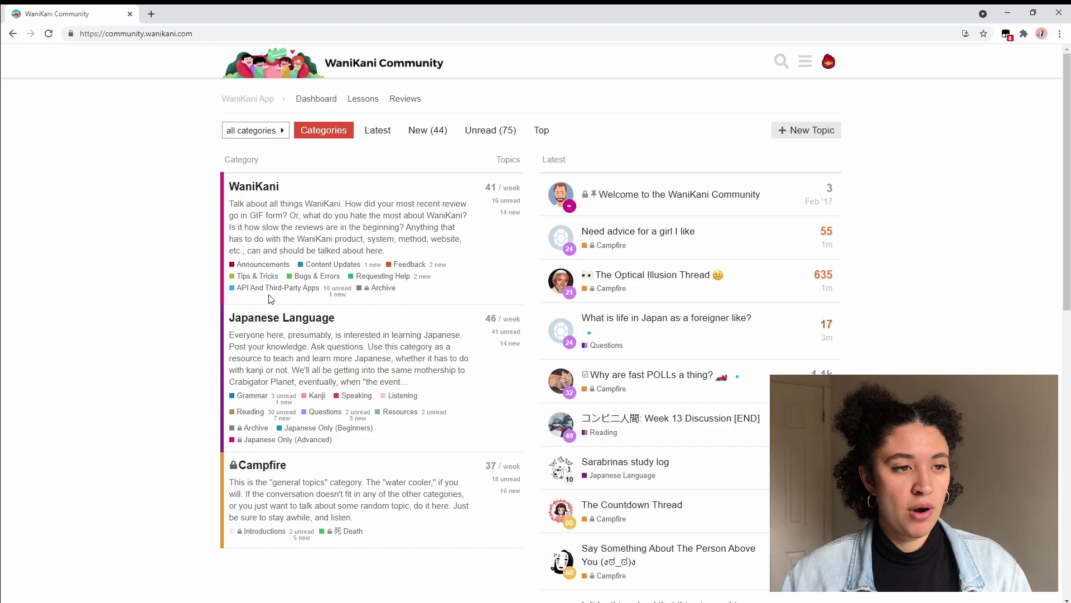
From the API And Third-Party Apps category, open the pinned apps list topic at its first post
click(294, 288)
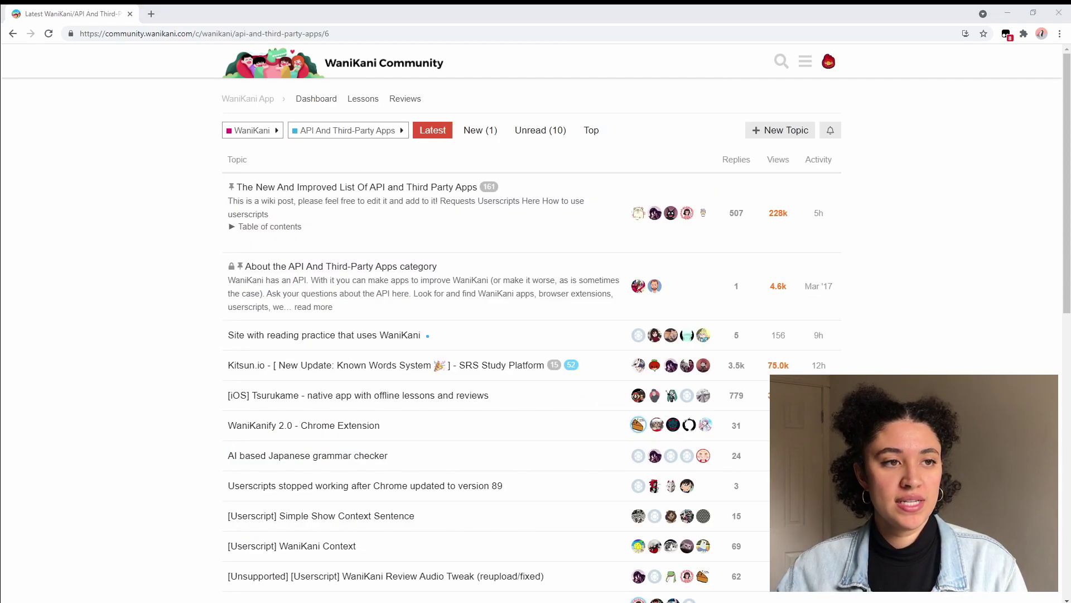
click(357, 187)
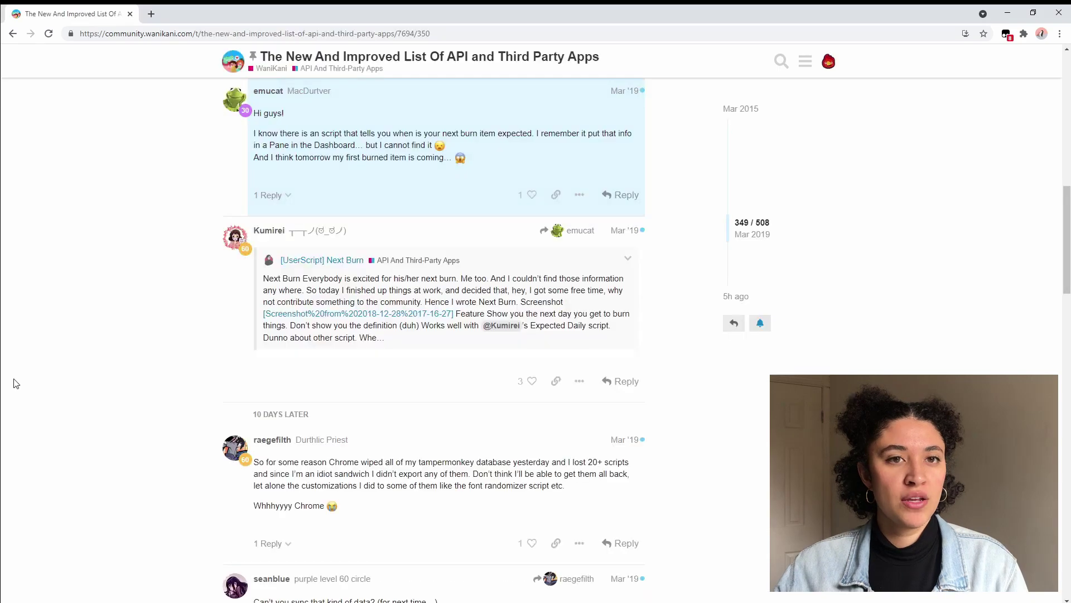
click(741, 112)
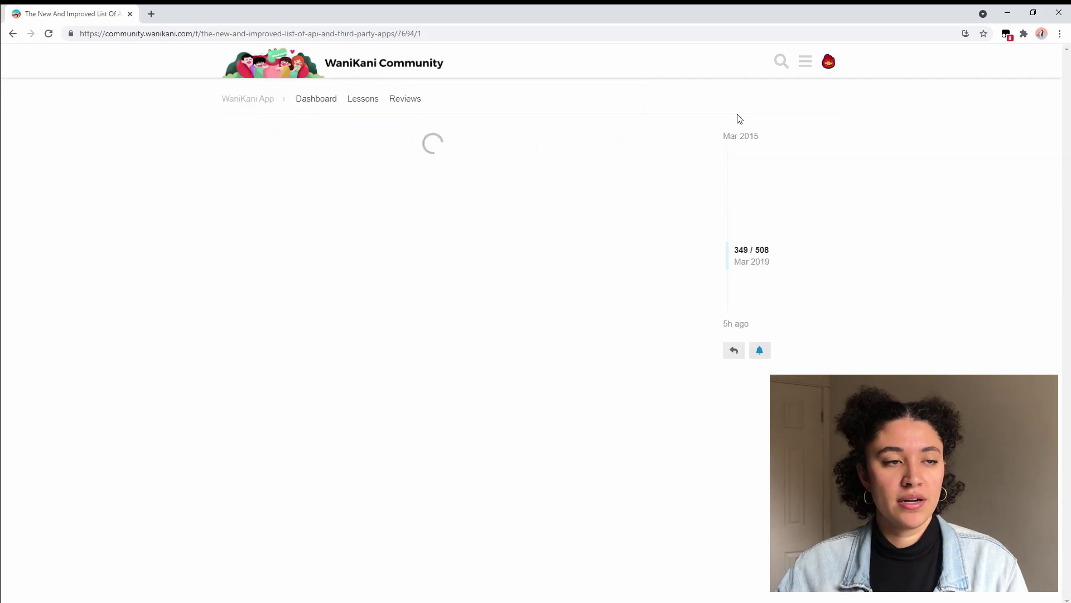
scroll(583, 306, down, 6)
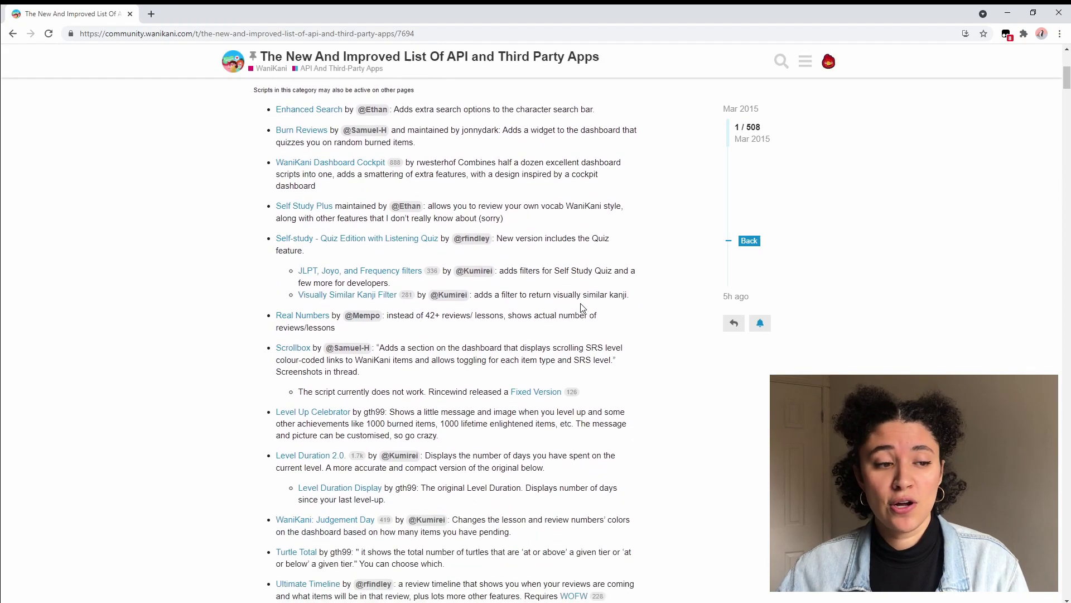
scroll(584, 306, down, 5)
scroll(583, 310, up, 11)
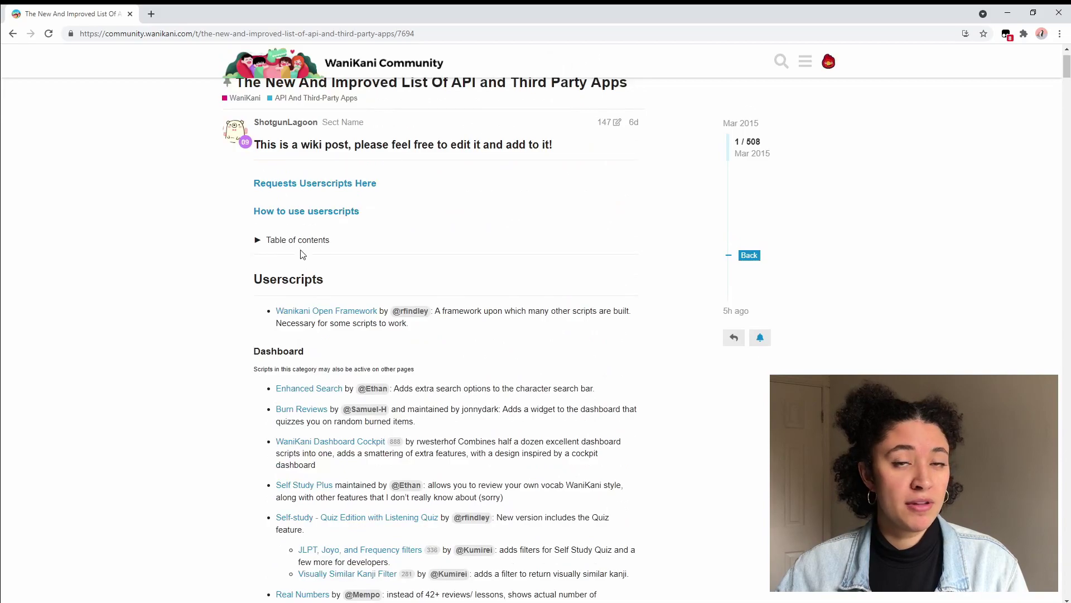
Expand the first post's table of contents and scroll down to the Userscripts section
click(283, 245)
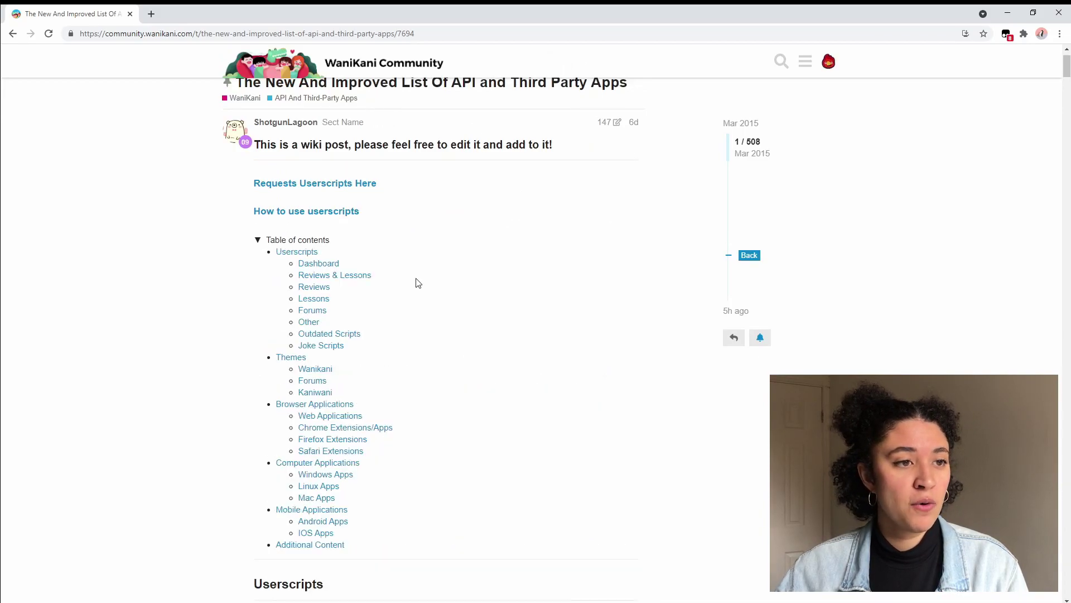
scroll(418, 279, down, 1)
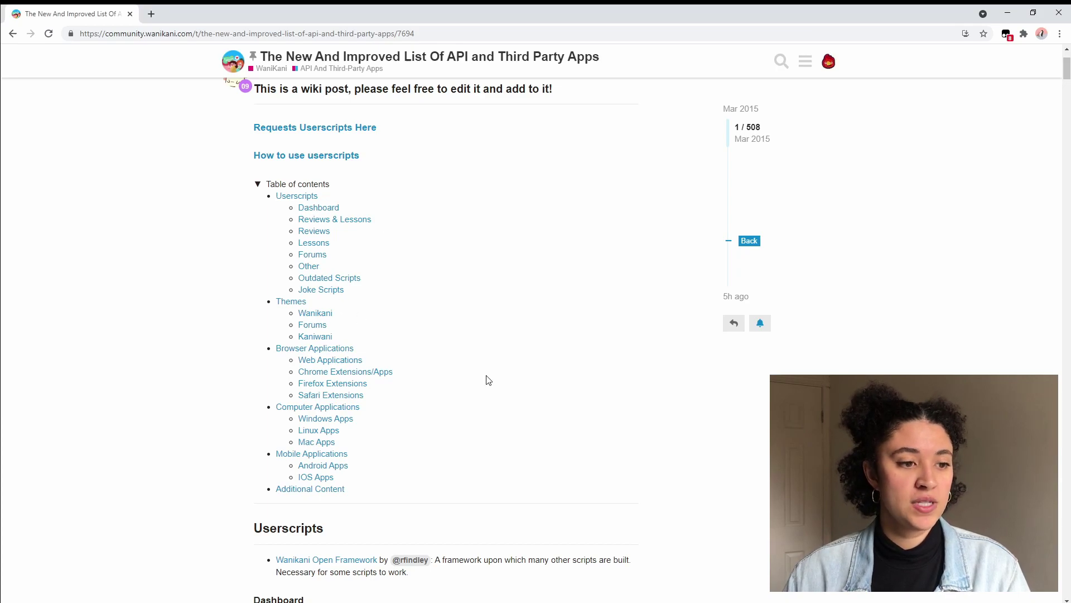
scroll(491, 385, down, 2)
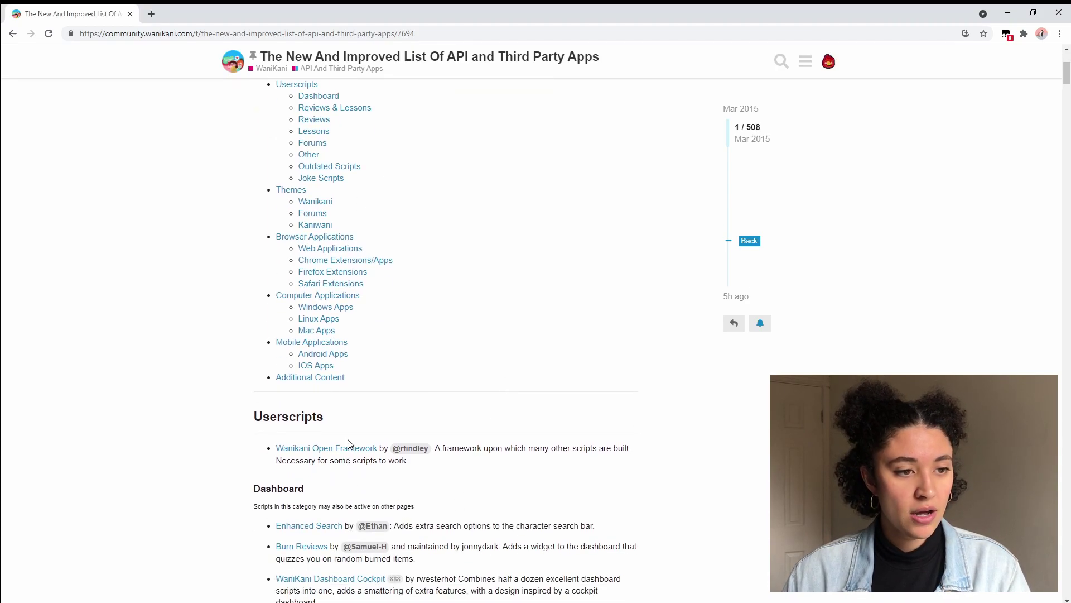
Open the Wanikani Open Framework installation guide, then its Greasy Fork page
click(343, 447)
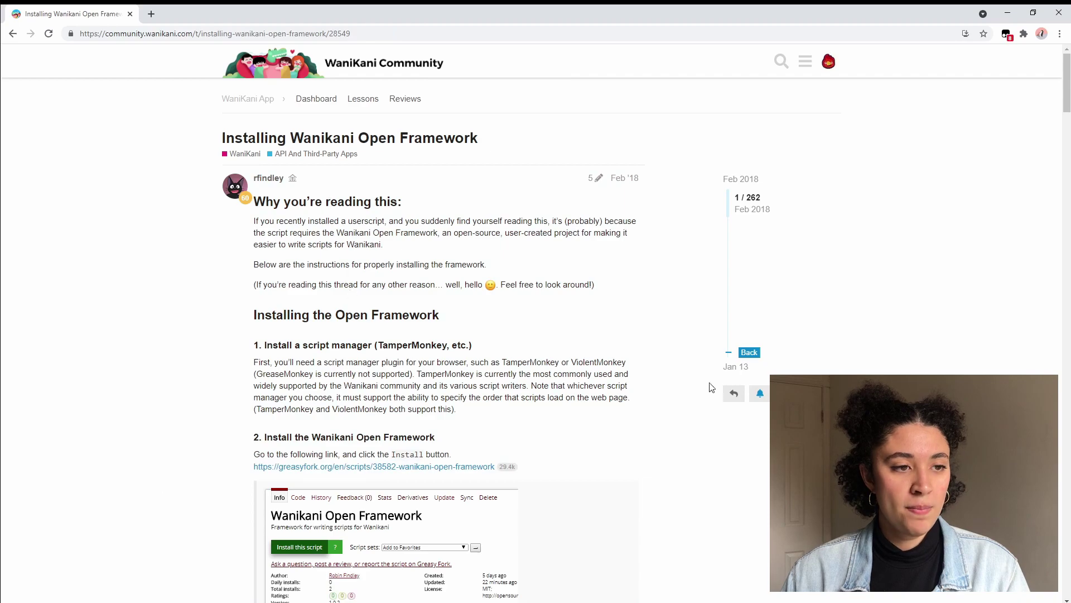
scroll(651, 376, down, 2)
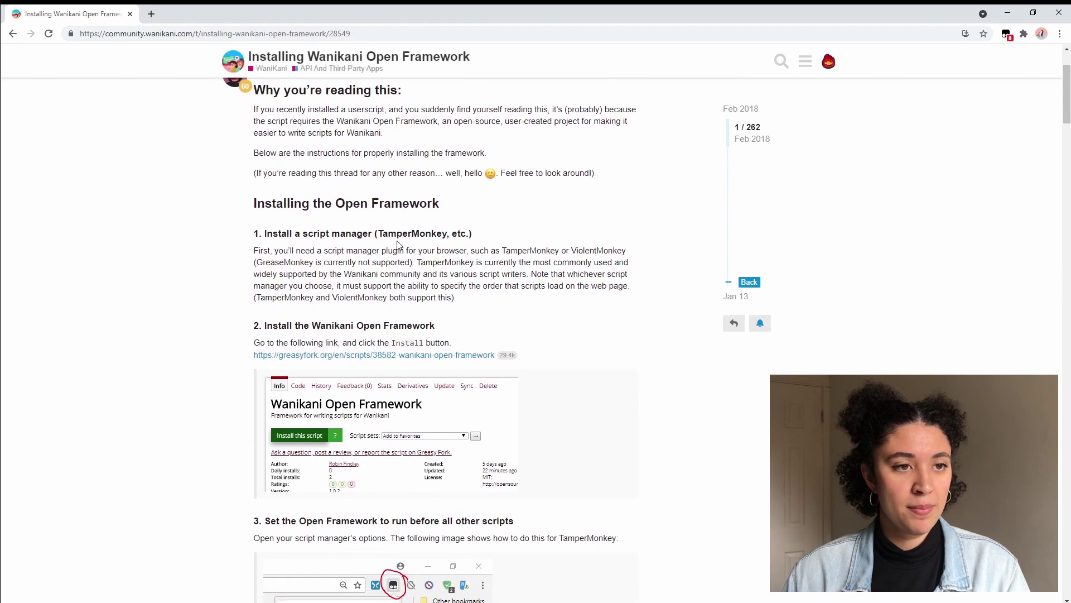
scroll(505, 323, down, 2)
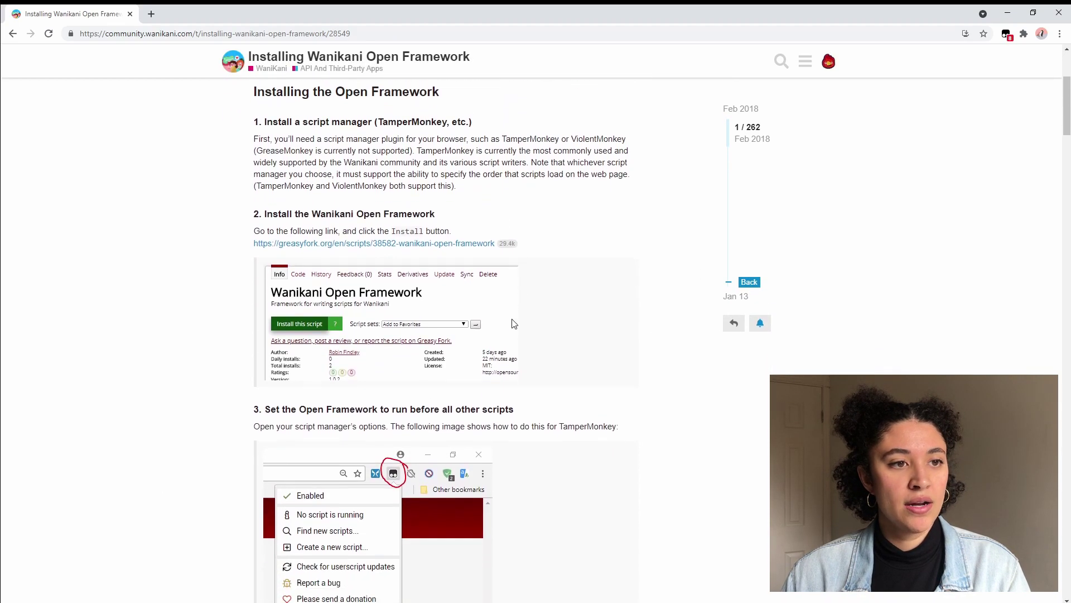
click(418, 246)
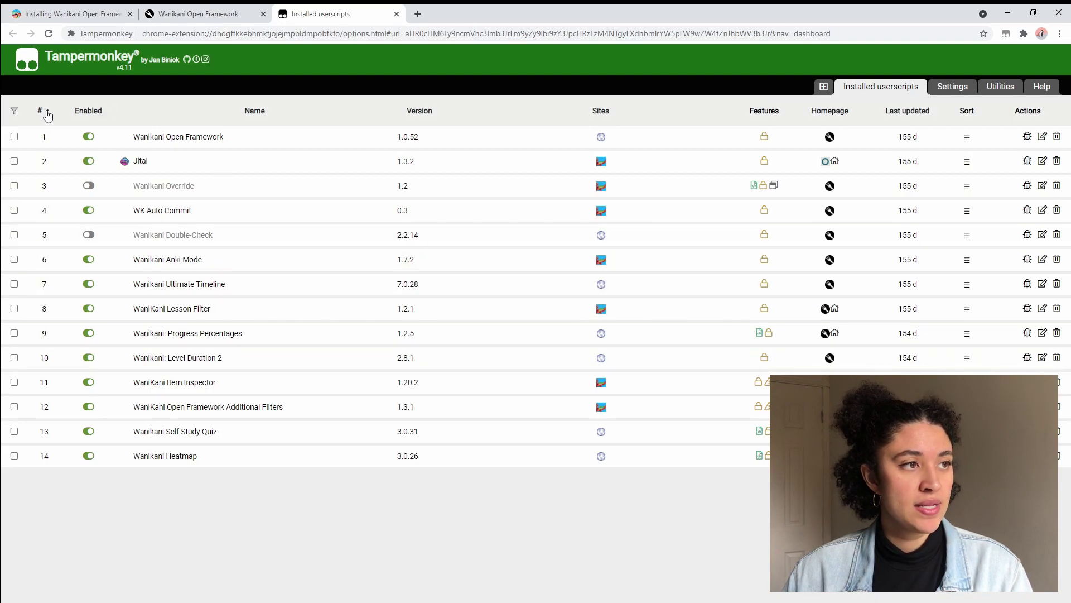
click(47, 114)
click(47, 114)
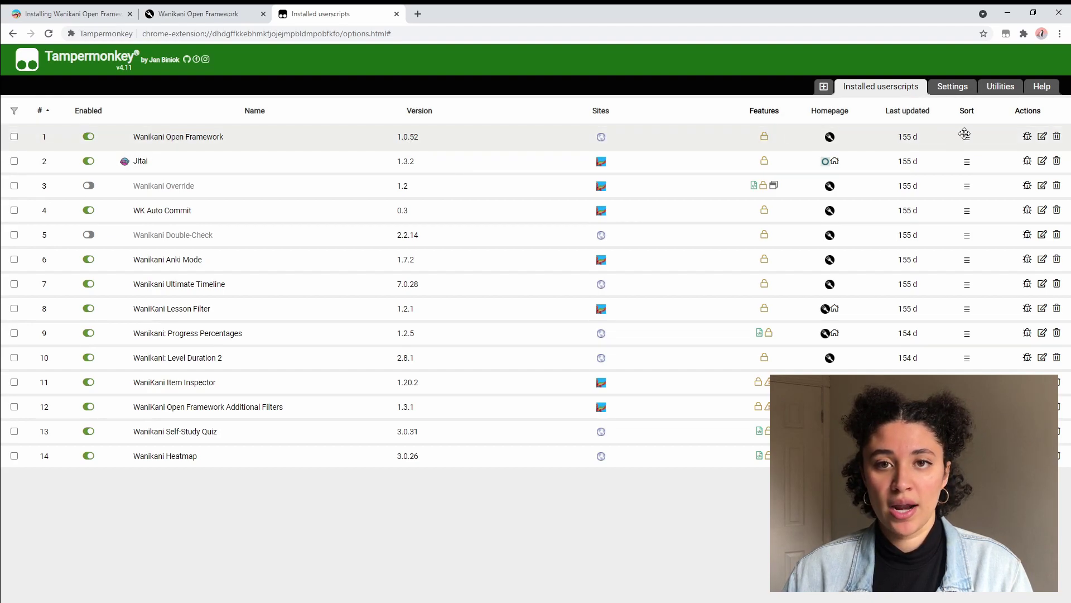
drag(965, 134, 970, 243)
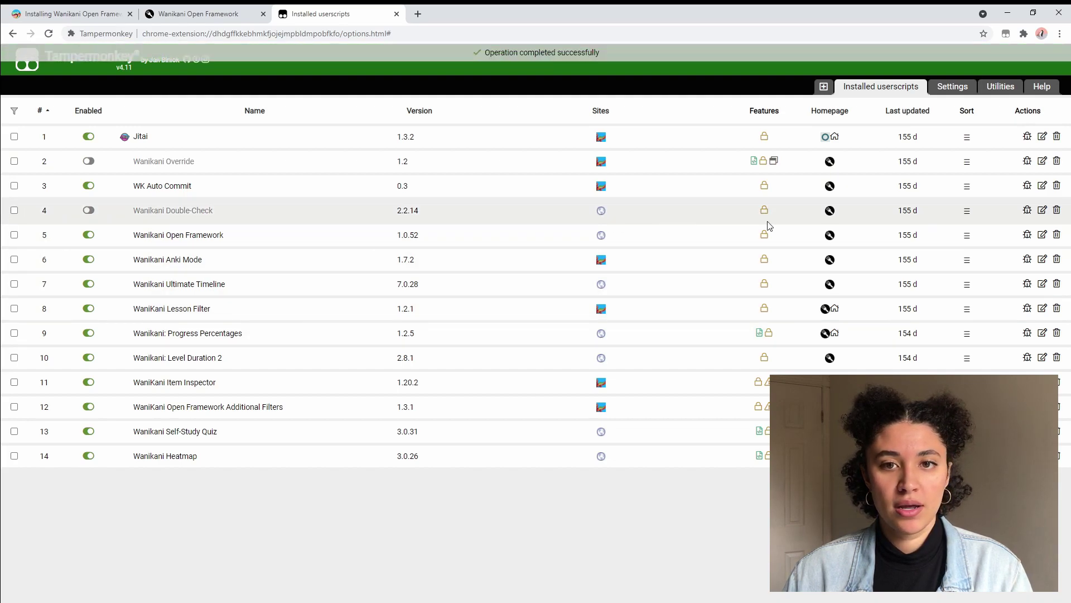
drag(966, 234, 966, 131)
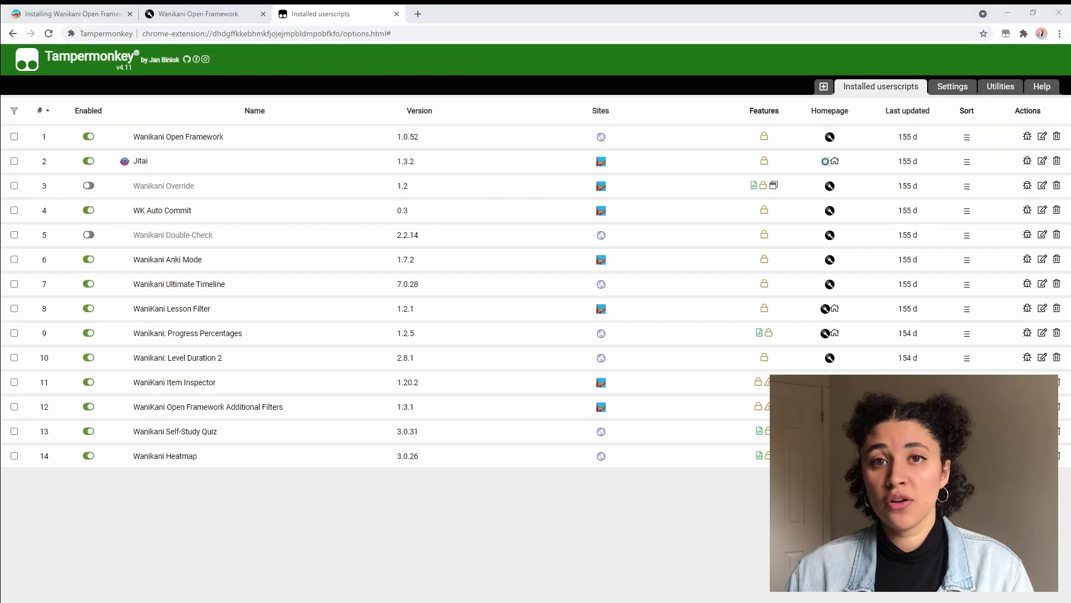
click(88, 138)
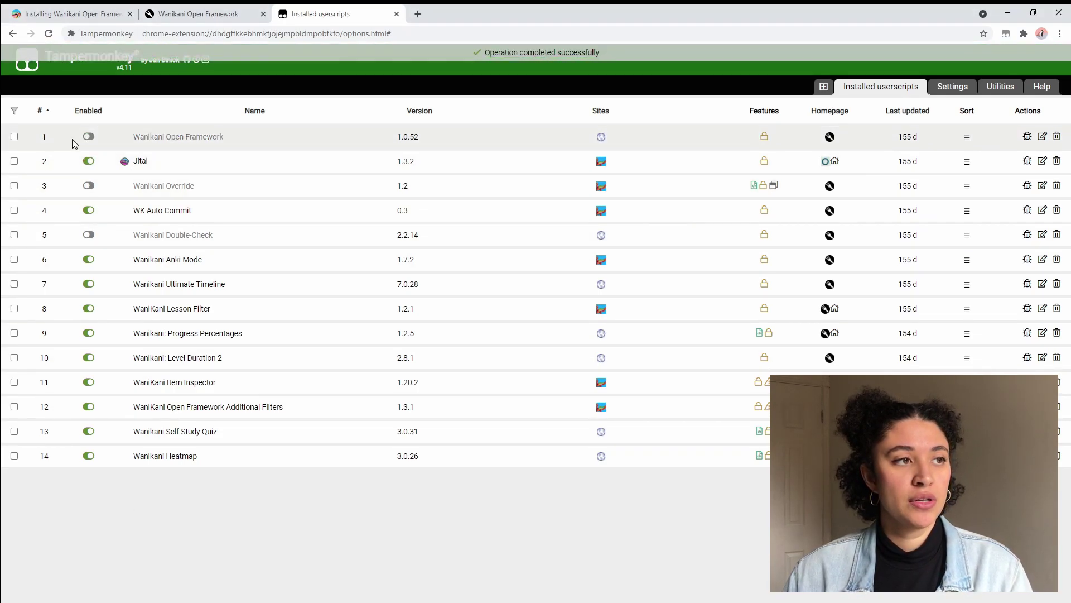
click(89, 138)
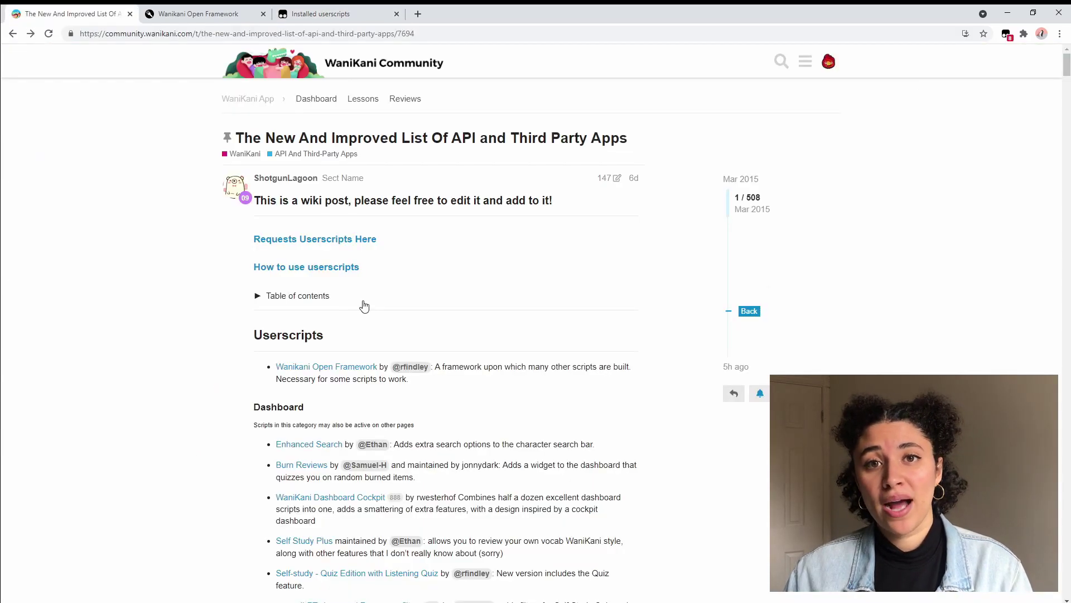
Jump to the Reviews scripts through the table of contents and open the Double Check topic
click(272, 296)
scroll(335, 333, down, 1)
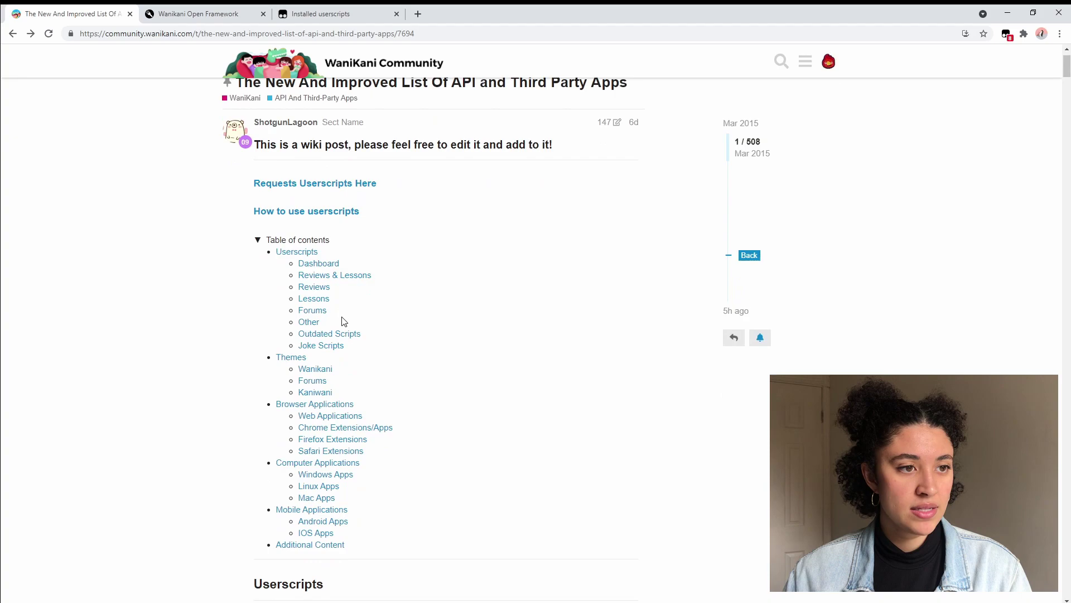
click(311, 291)
scroll(330, 316, down, 2)
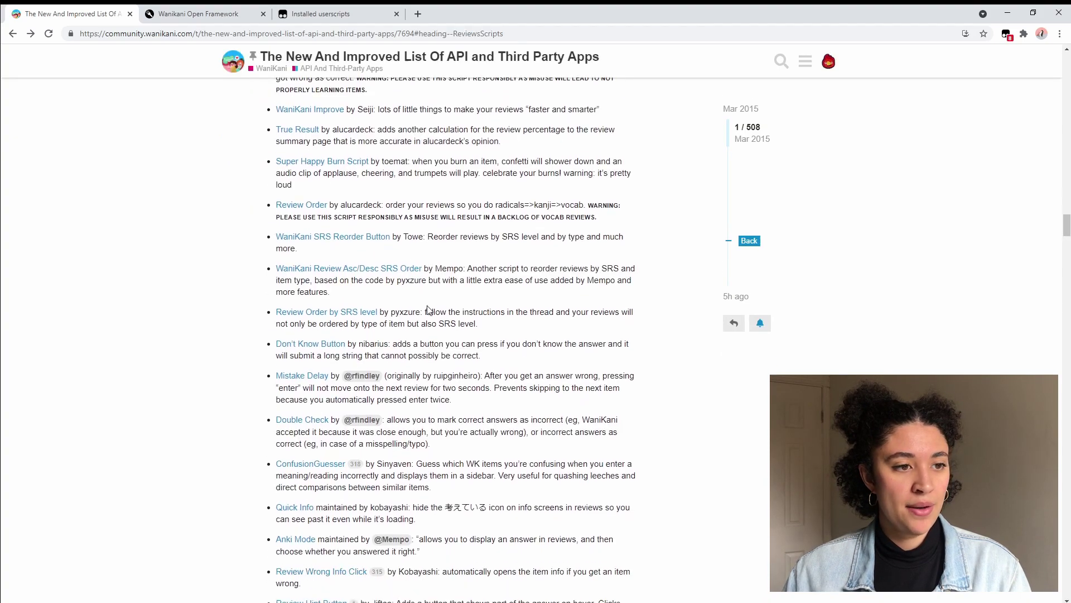
click(315, 365)
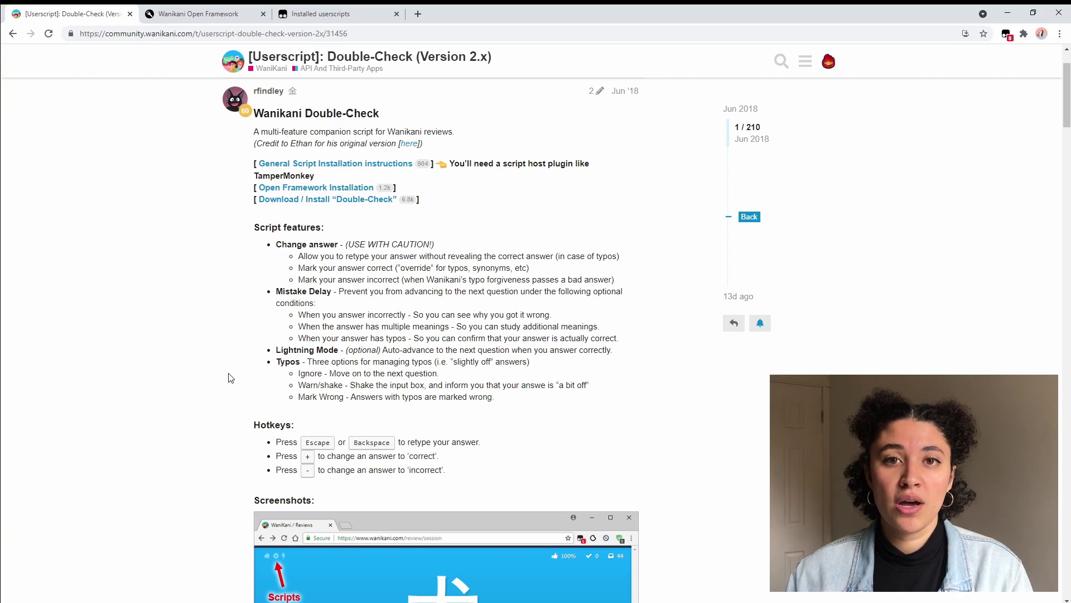
scroll(230, 377, down, 4)
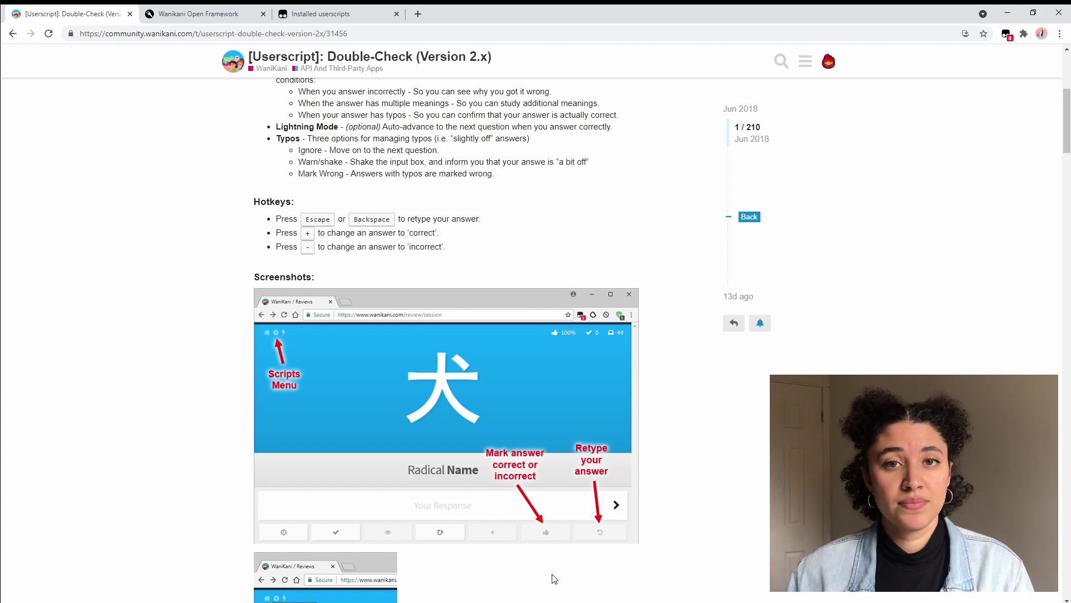
scroll(554, 578, up, 5)
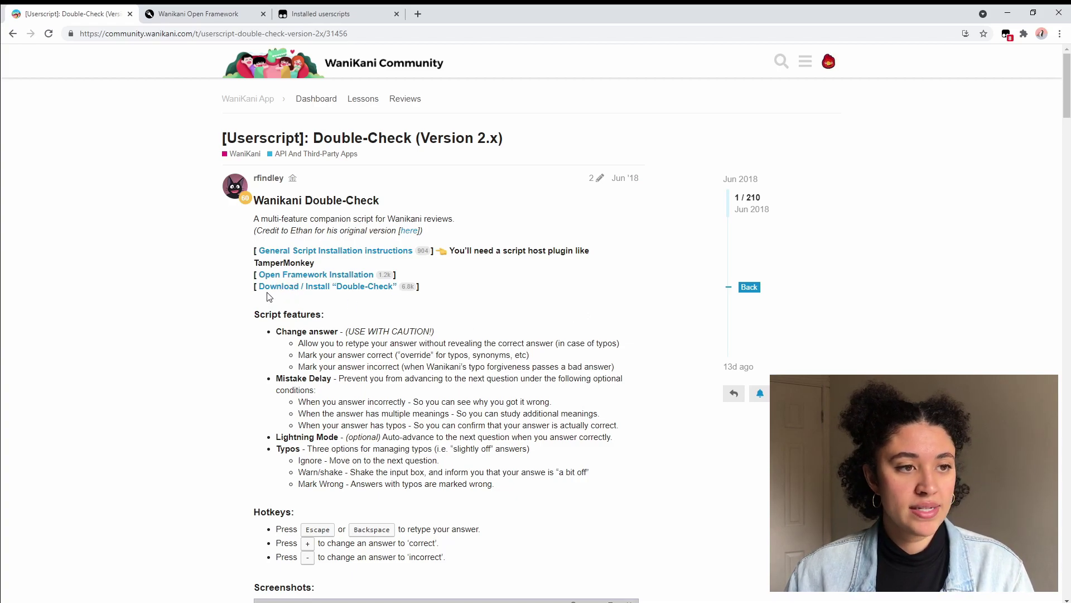
Open the 'Download / Install Double-Check' page in a new tab
click(380, 287)
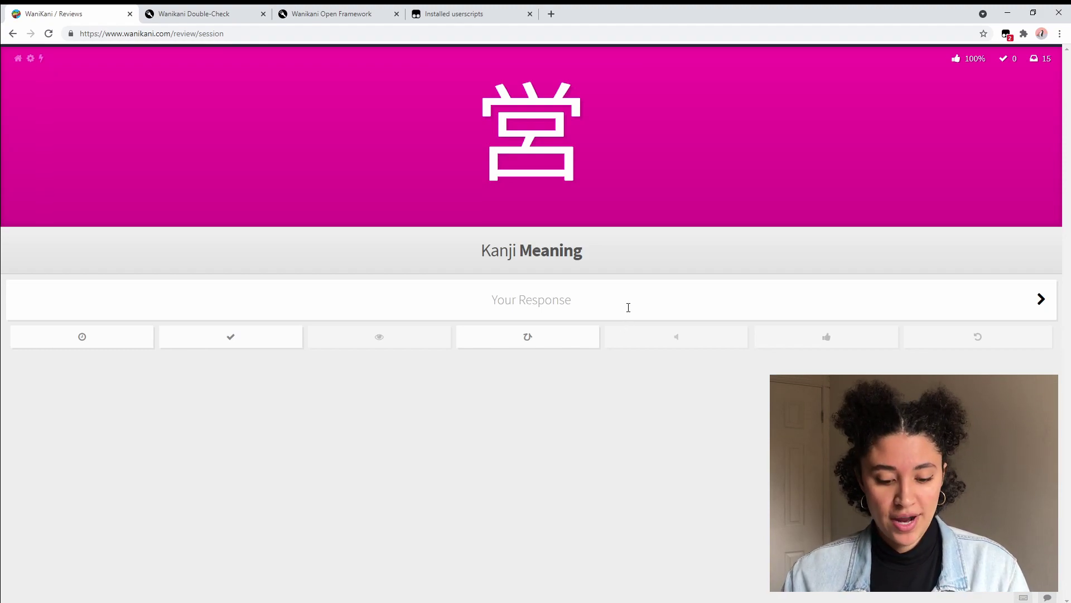
Answer 'hello' as the meaning of 営, view its item info, then override it as correct
text(hello)
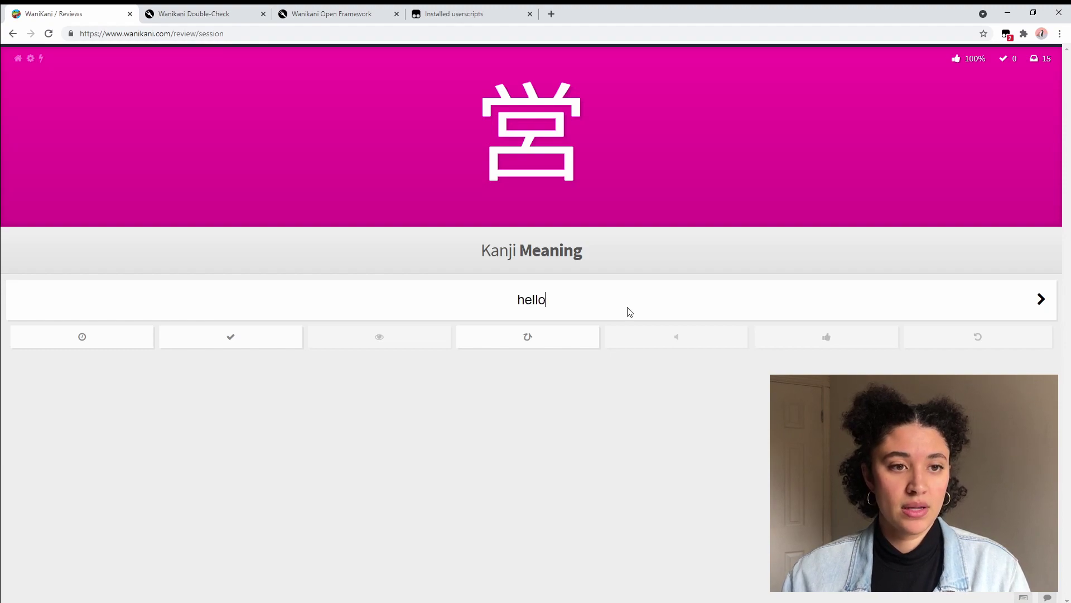
key(Return)
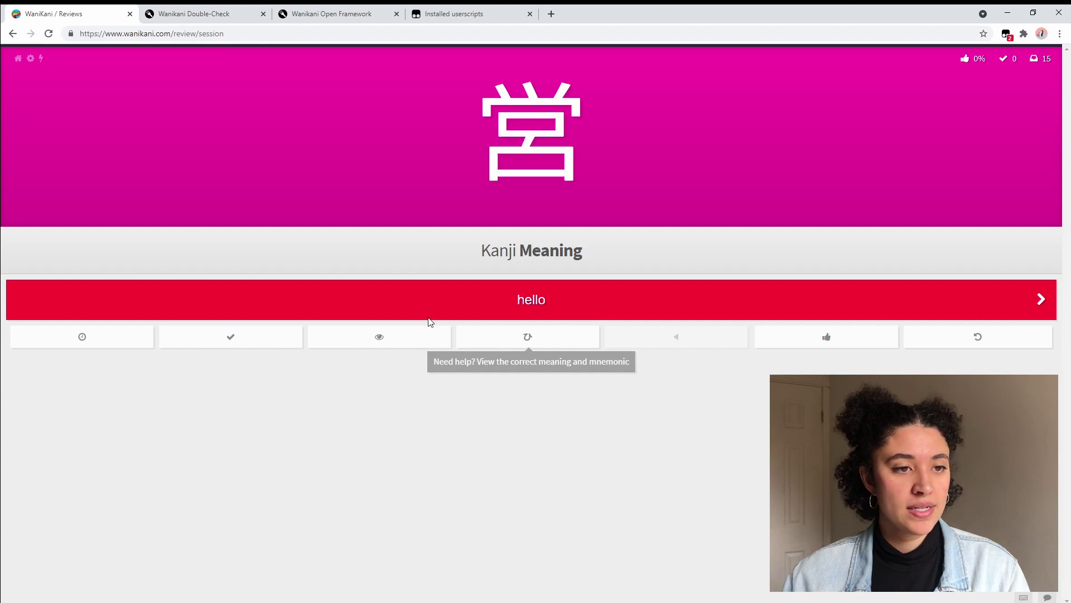
click(414, 340)
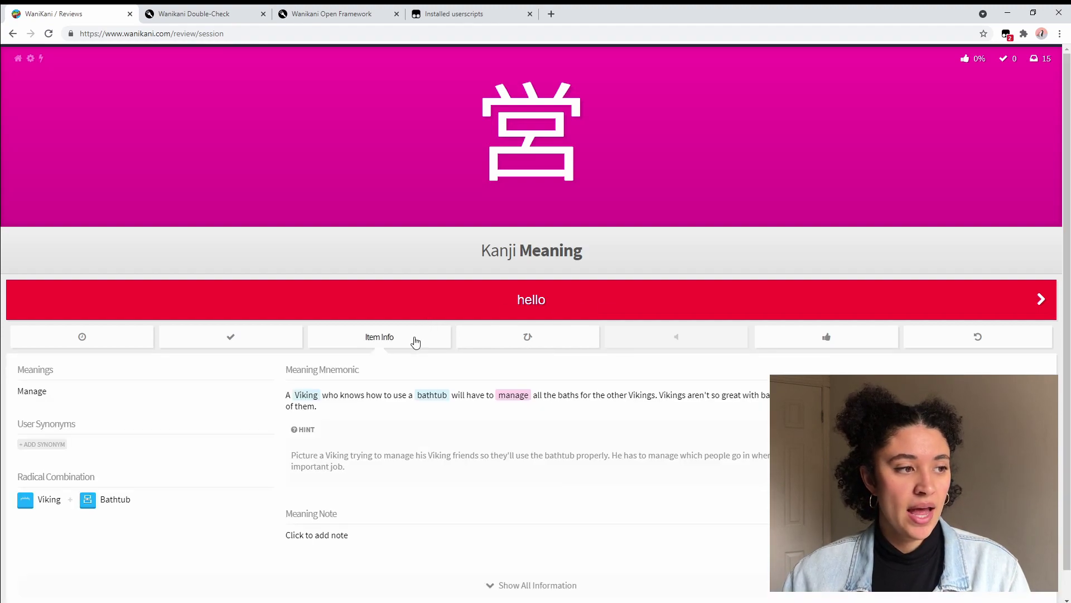
click(871, 343)
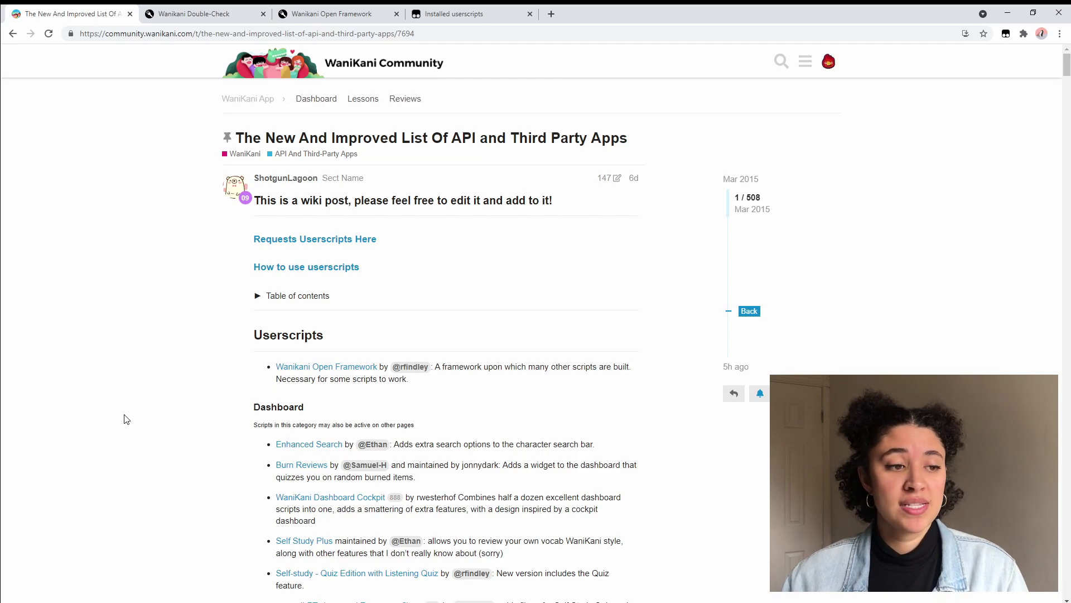
Scroll through the Dashboard scripts list, then return to the Installed userscripts tab
scroll(185, 390, down, 5)
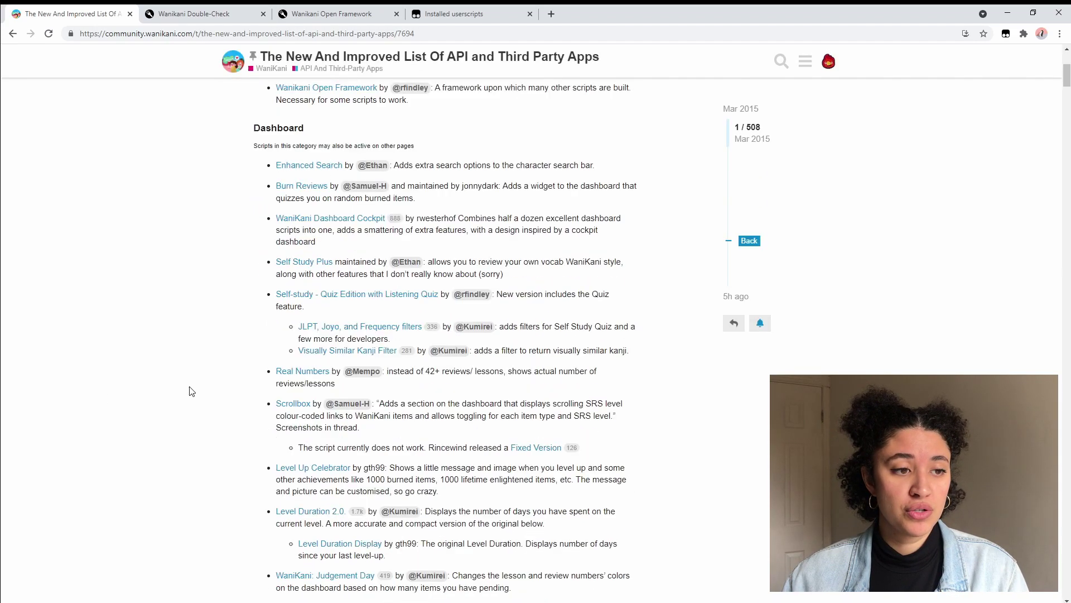
scroll(190, 391, down, 2)
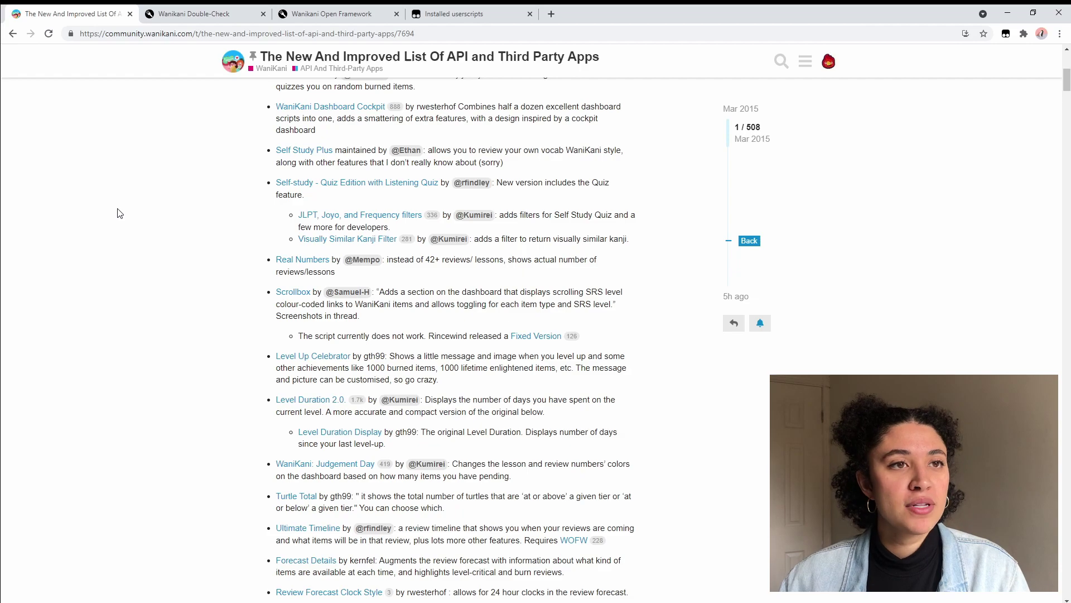
click(442, 19)
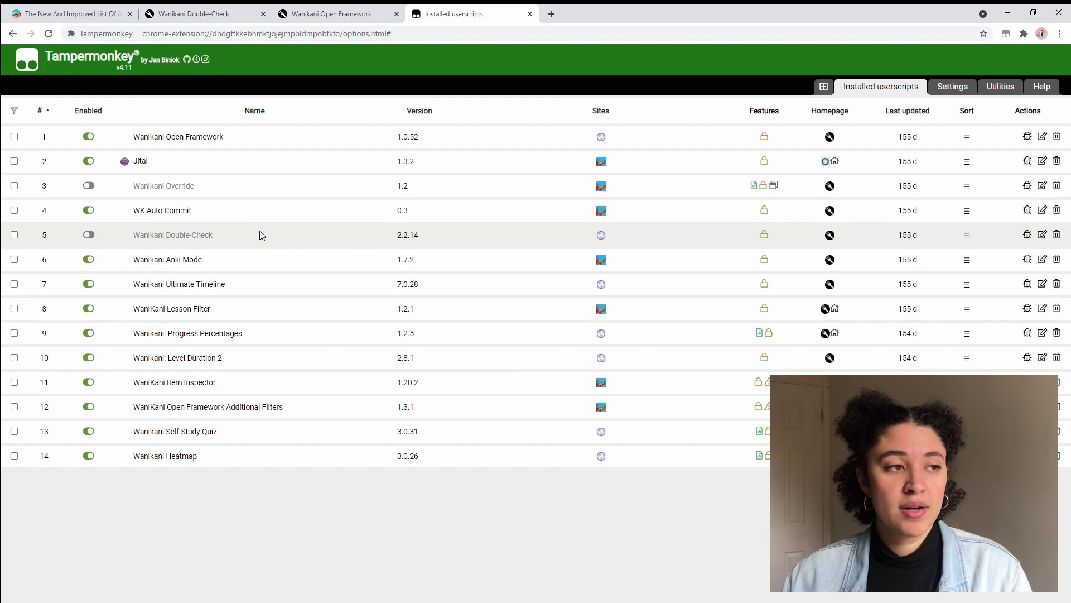
click(88, 235)
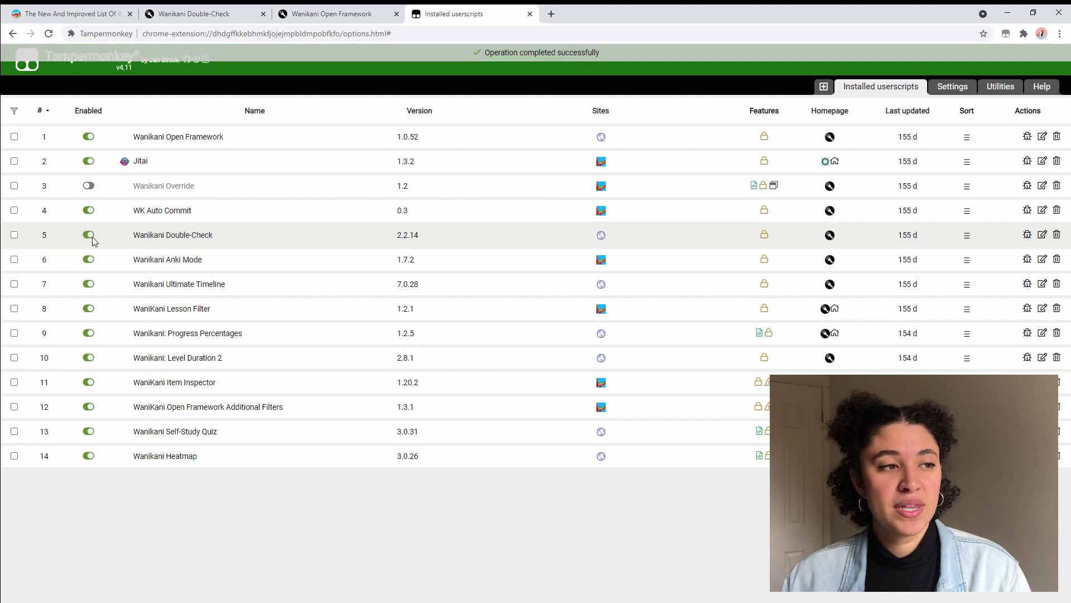
click(89, 235)
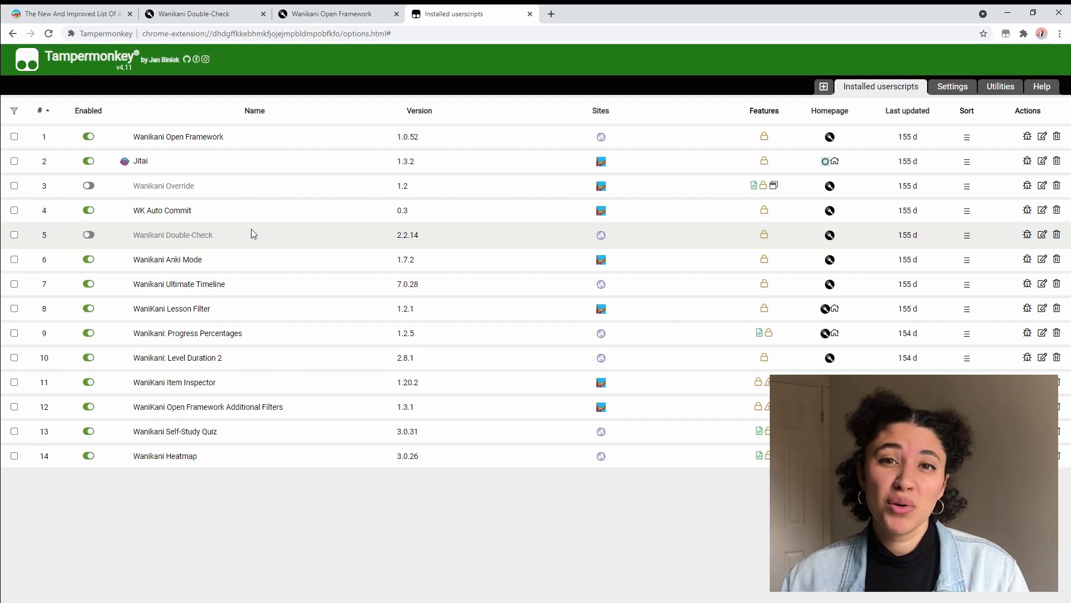